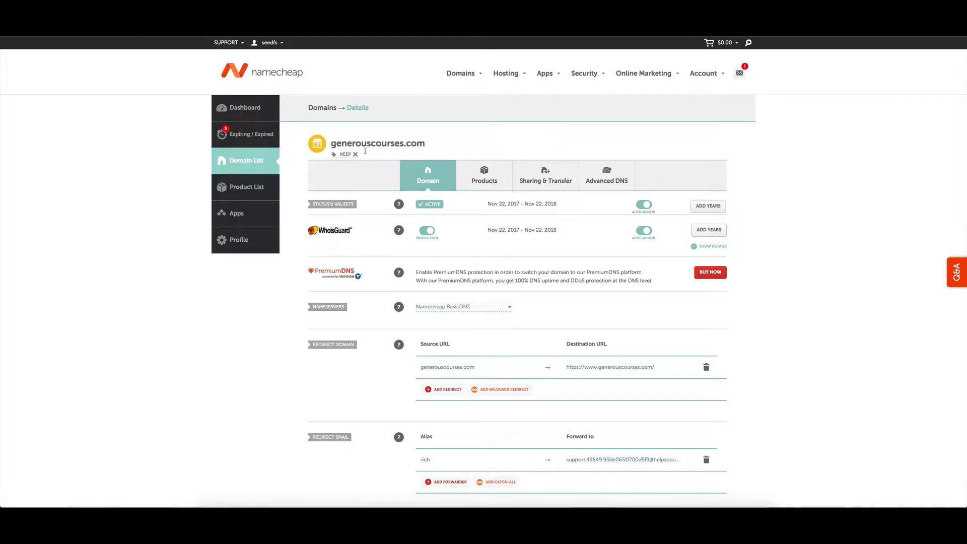
Step: Examine the available nameserver options for generouscourses.com, keeping the current selection
mouse_move(347, 156)
scroll(606, 241, down, 2)
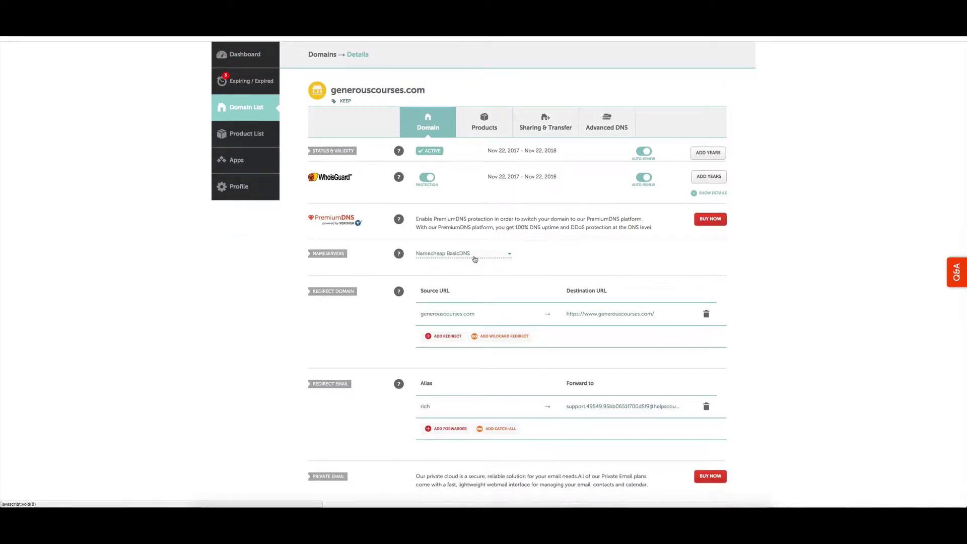
click(484, 256)
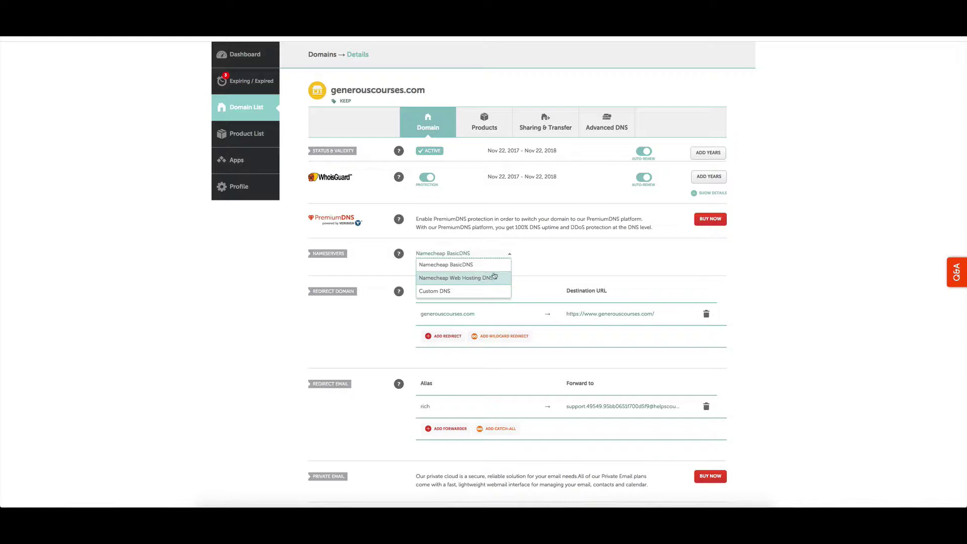
click(527, 249)
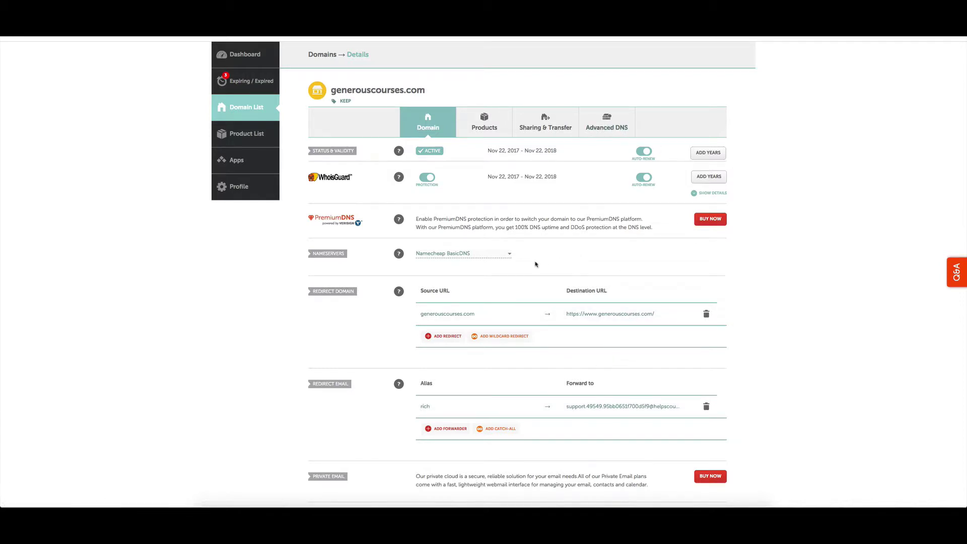
click(511, 256)
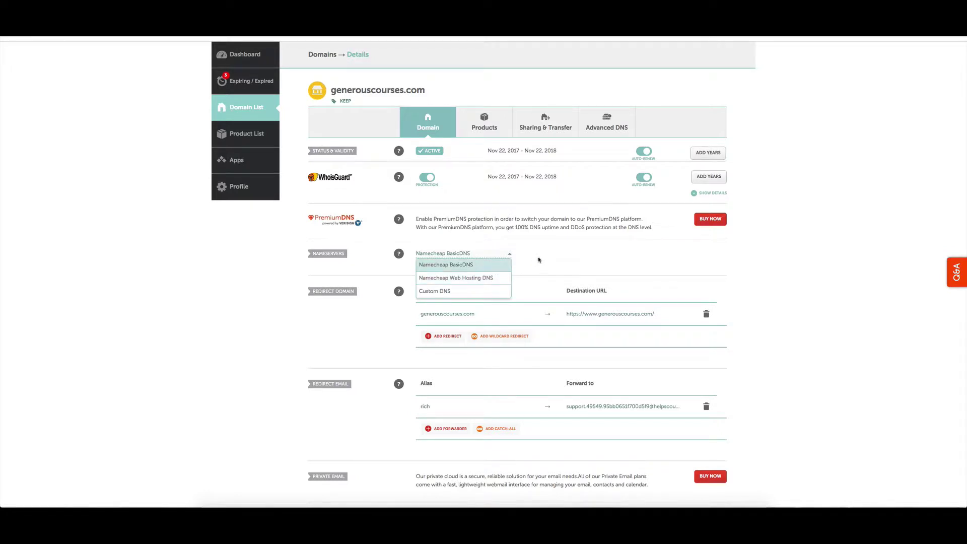
click(538, 261)
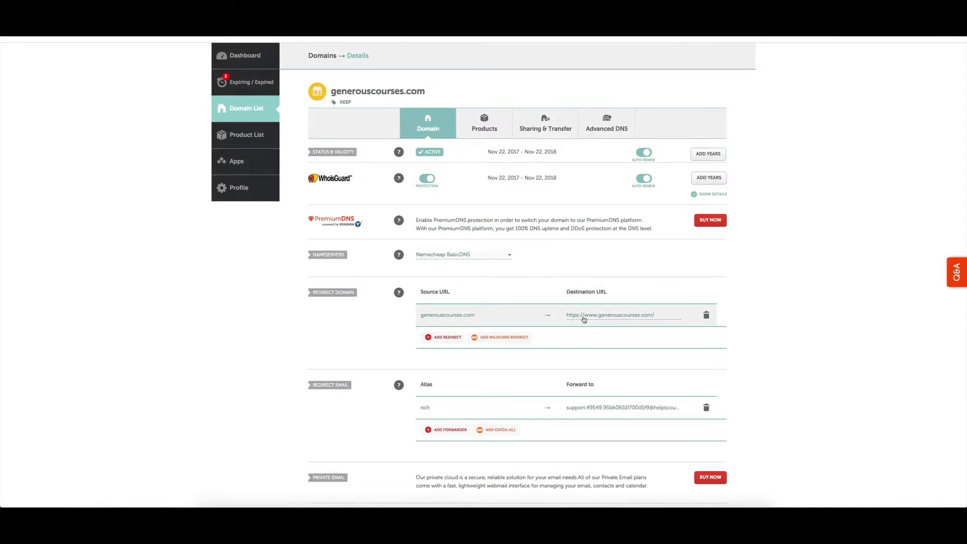
Step: Switch to Help Scout and copy the mailbox's forwarding address from the receiving email settings
scroll(591, 362, down, 2)
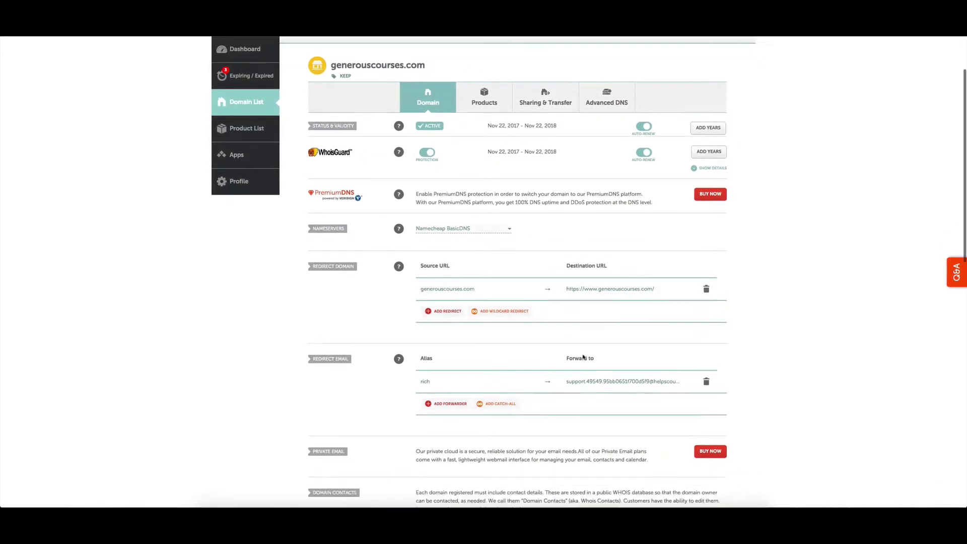
scroll(580, 277, down, 2)
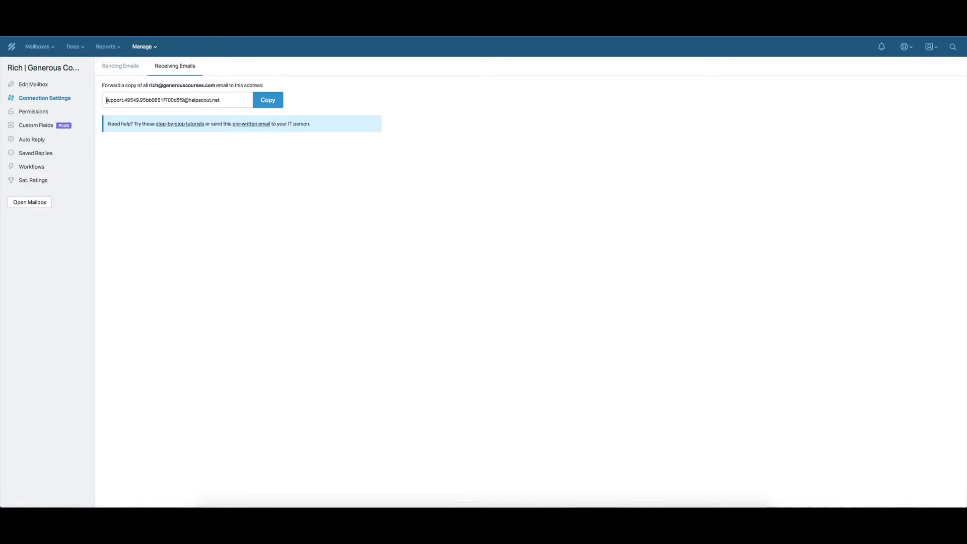
drag(105, 100, 235, 100)
click(265, 102)
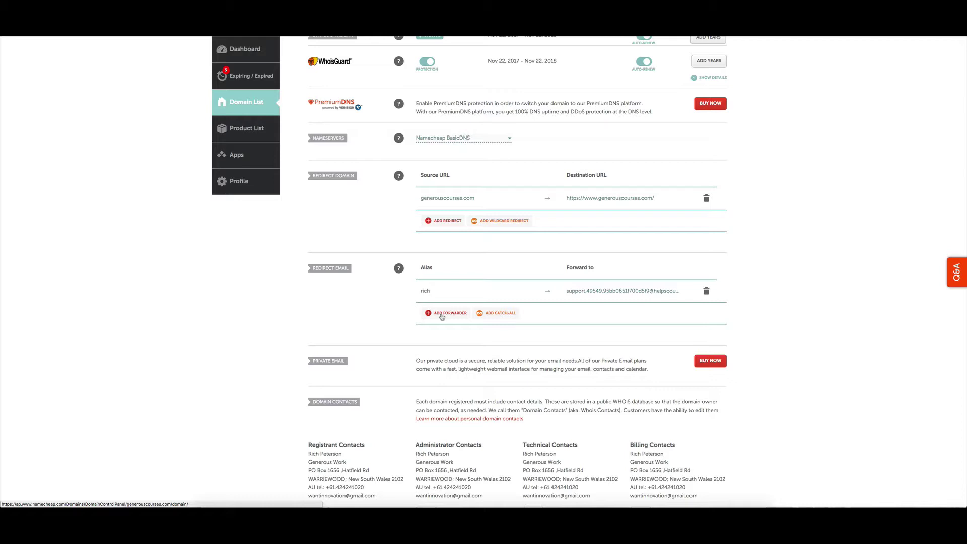
Step: Switch back to Namecheap and review the email forwarding, domain contacts and parking page settings of generouscourses.com
scroll(409, 300, down, 3)
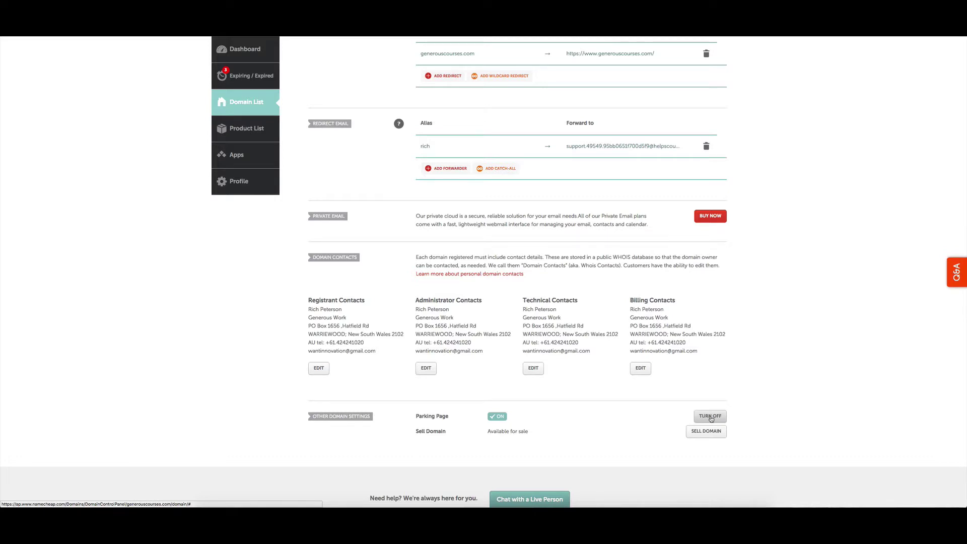
scroll(705, 418, down, 1)
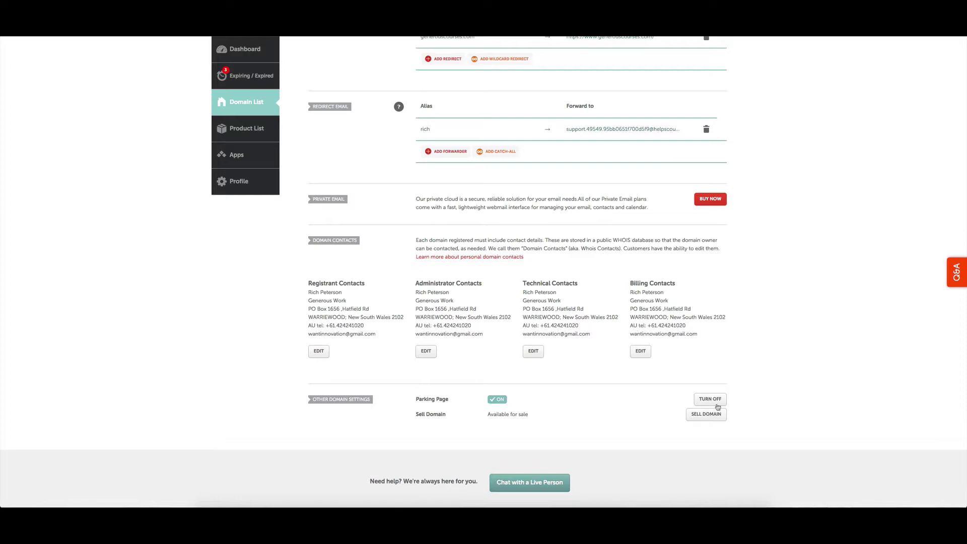
scroll(757, 408, up, 8)
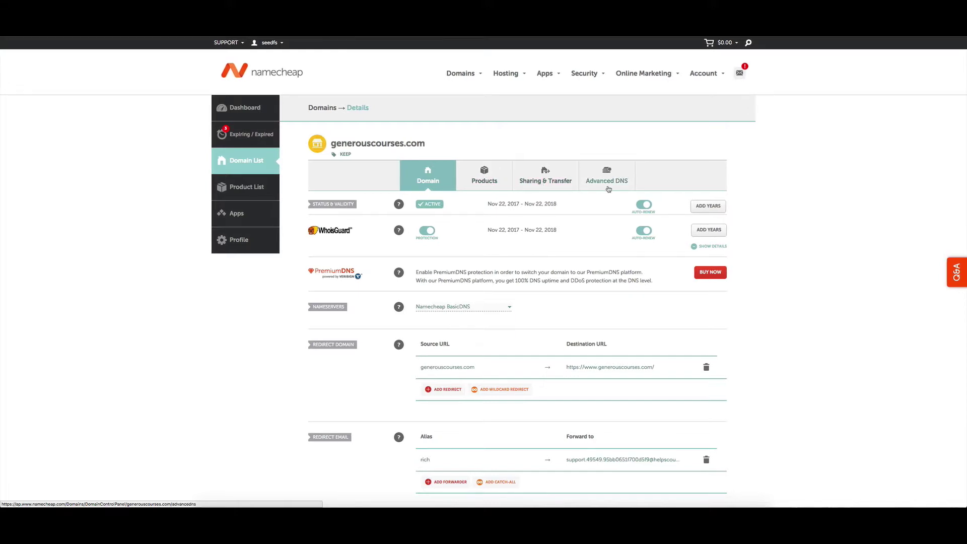
Step: Open the domain's advanced DNS settings and review its CNAME, TXT and URL Redirect host records
click(605, 186)
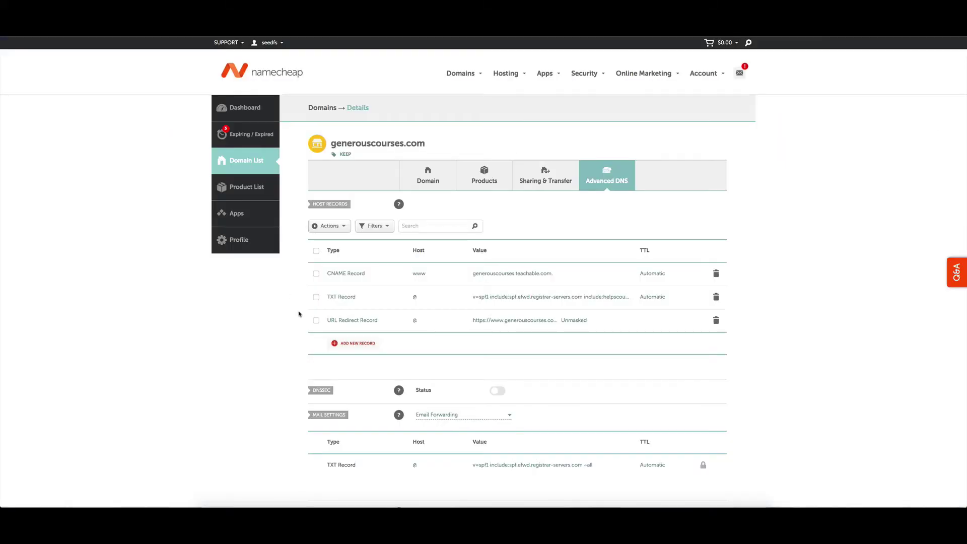
scroll(297, 307, down, 1)
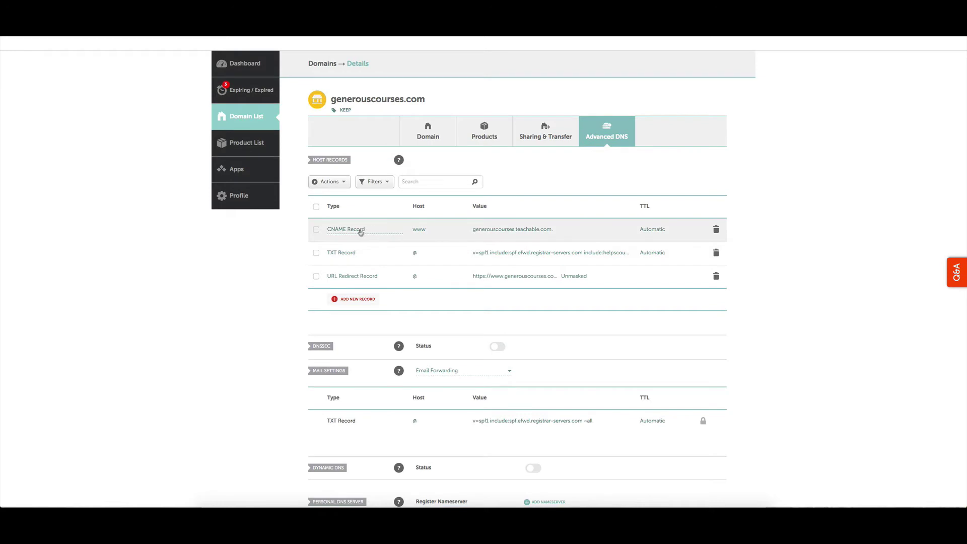
scroll(361, 233, down, 1)
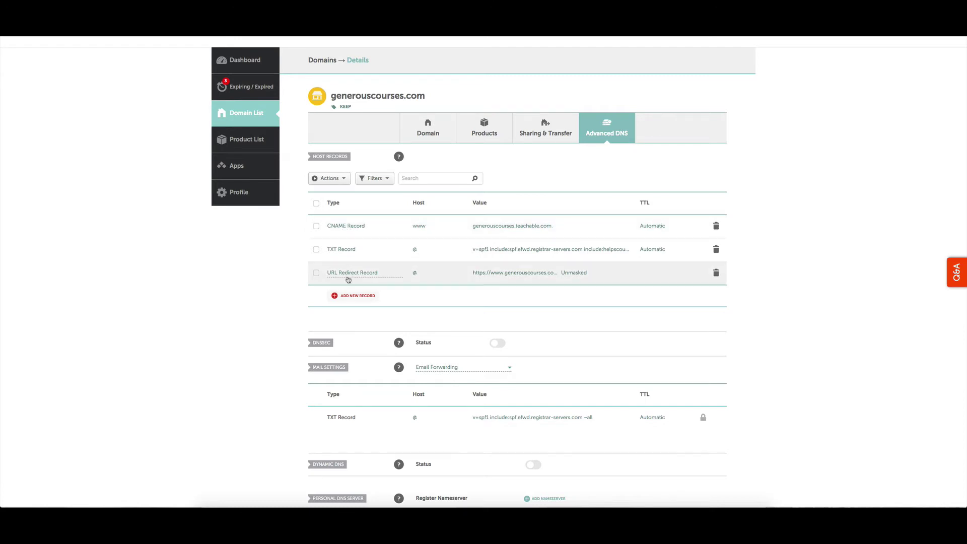
Step: Start a new host record of type CNAME with empty host and target, and discard it unsaved
scroll(349, 296, down, 1)
click(349, 294)
scroll(349, 296, down, 3)
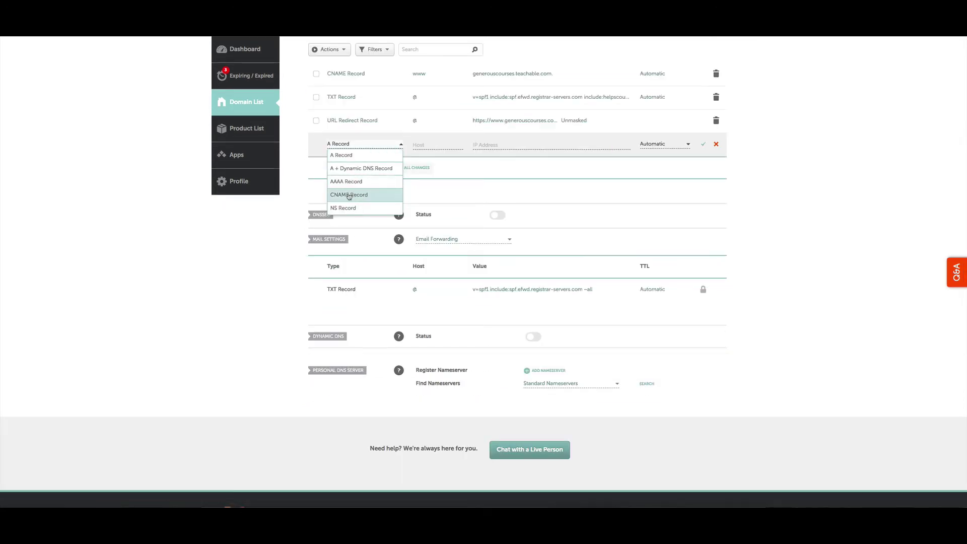
click(456, 172)
scroll(451, 176, up, 3)
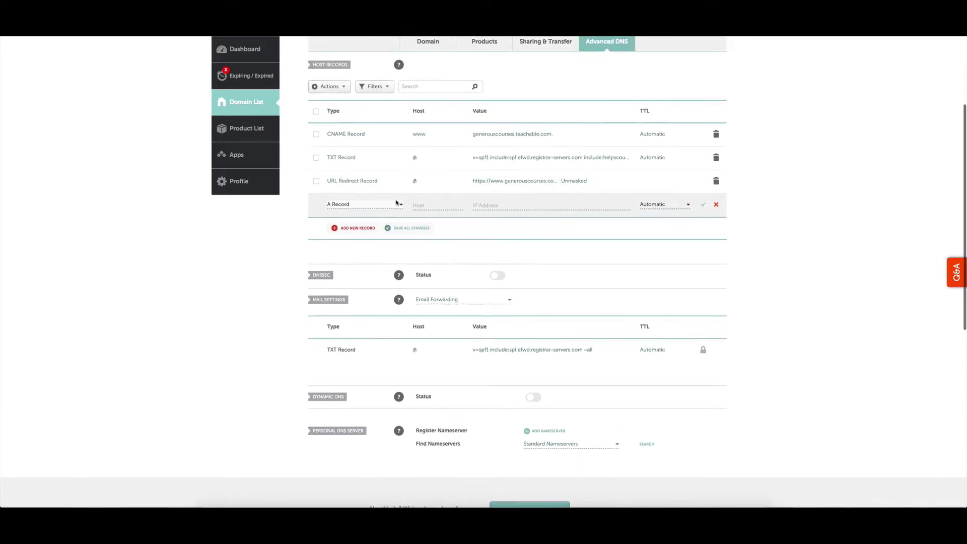
click(385, 200)
click(375, 251)
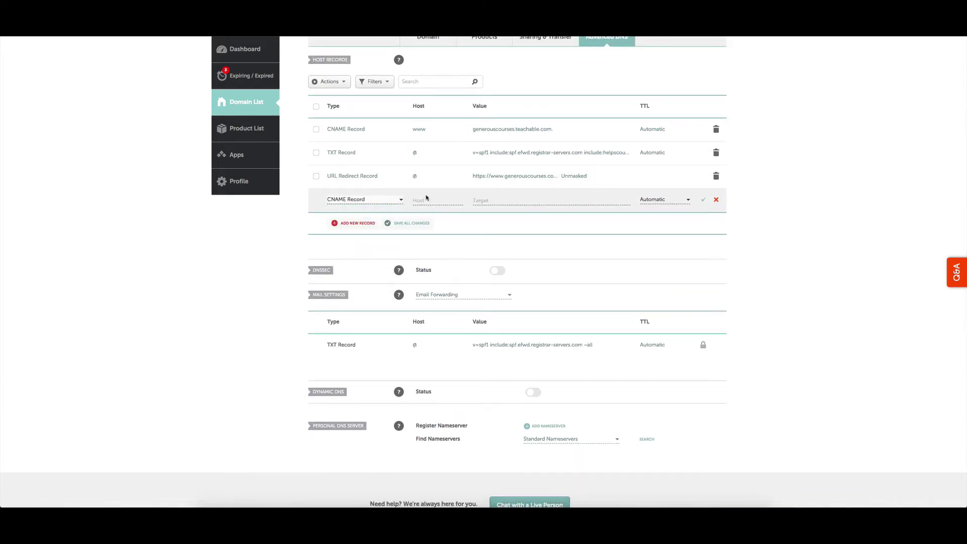
scroll(423, 132, down, 1)
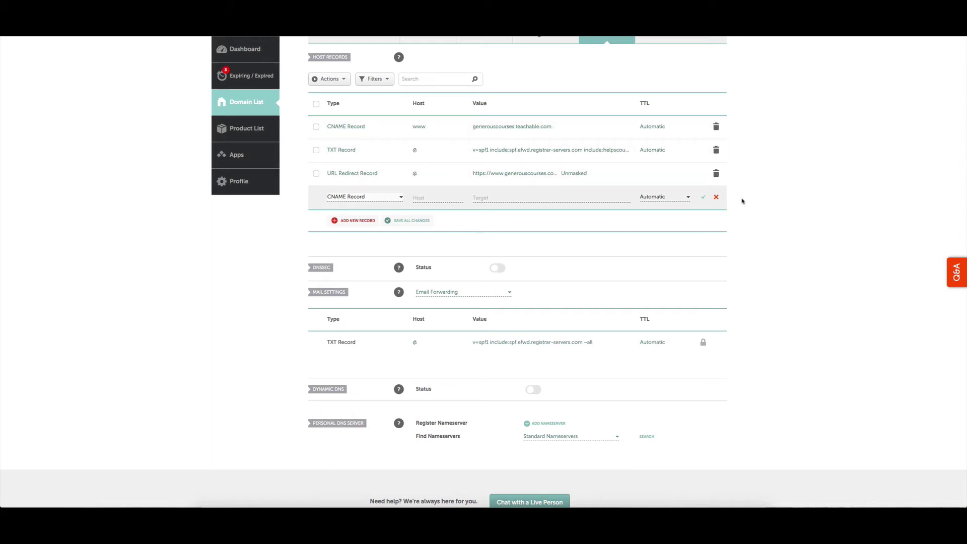
click(716, 197)
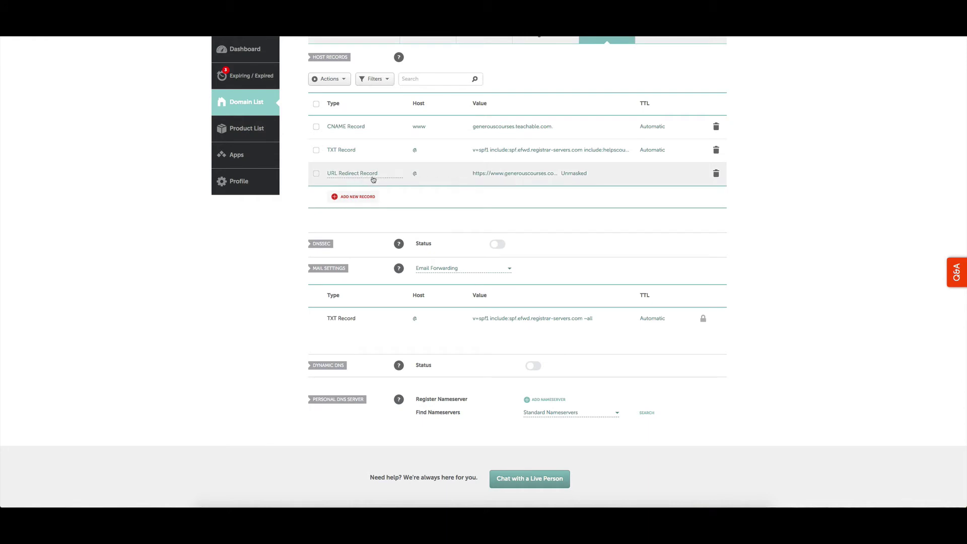
Step: Switch to Help Scout and select the current SPF record text in the mailbox's sending email settings
scroll(468, 209, up, 1)
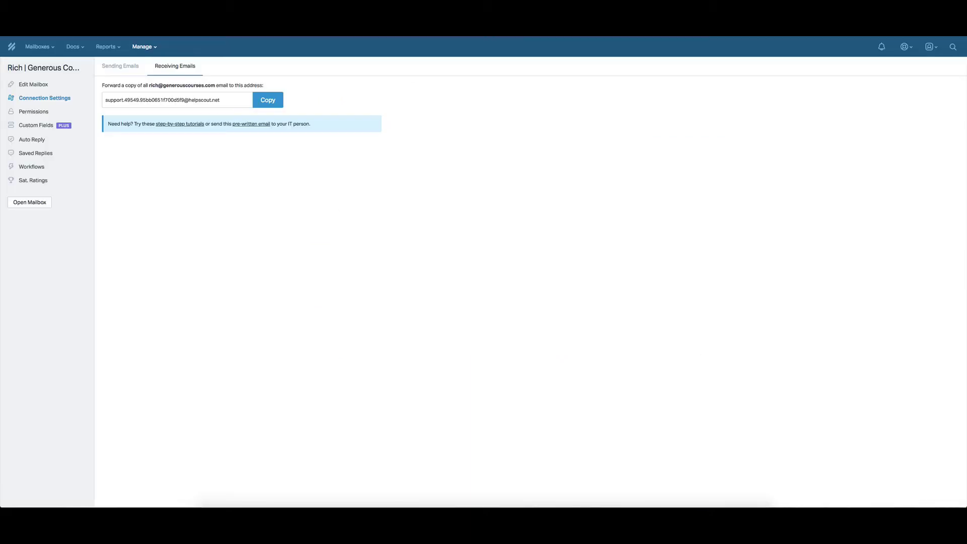
click(123, 66)
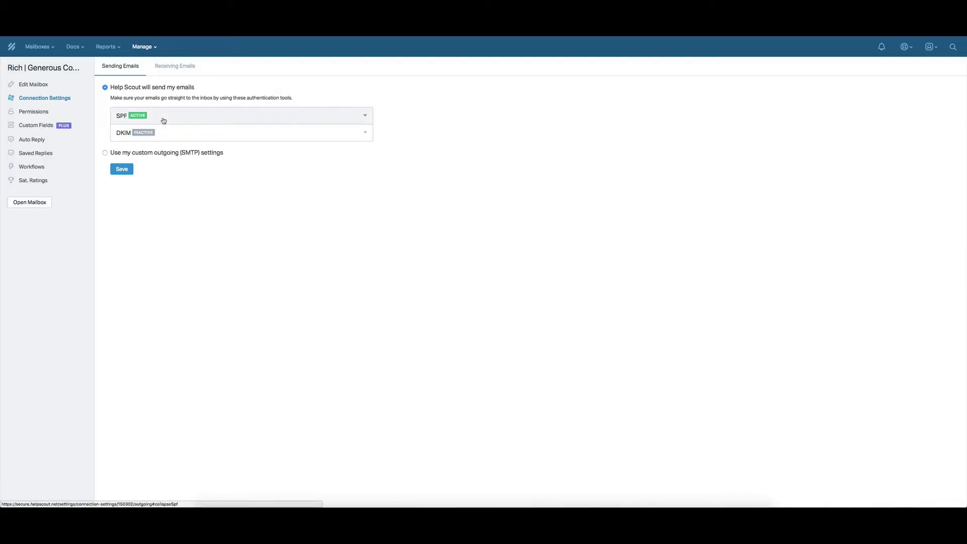
click(197, 121)
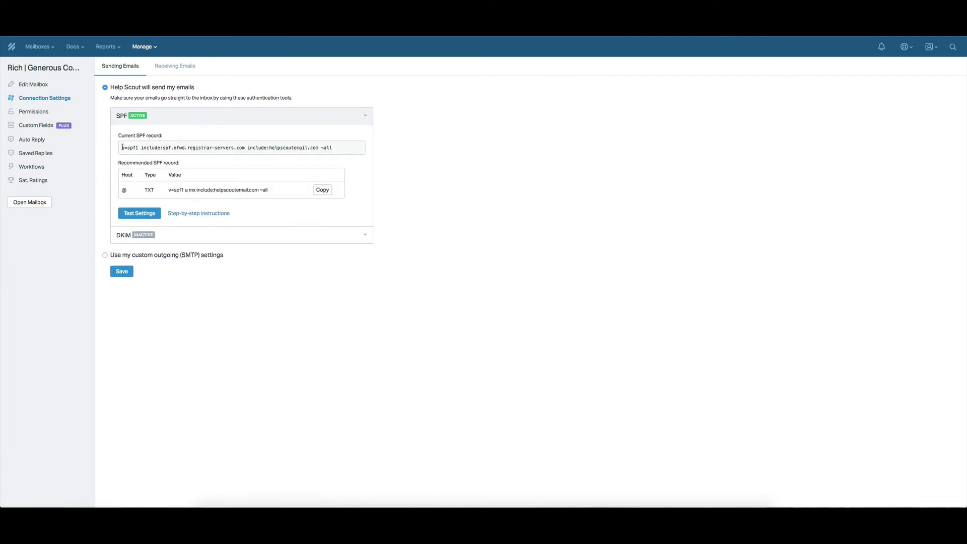
drag(122, 147, 338, 151)
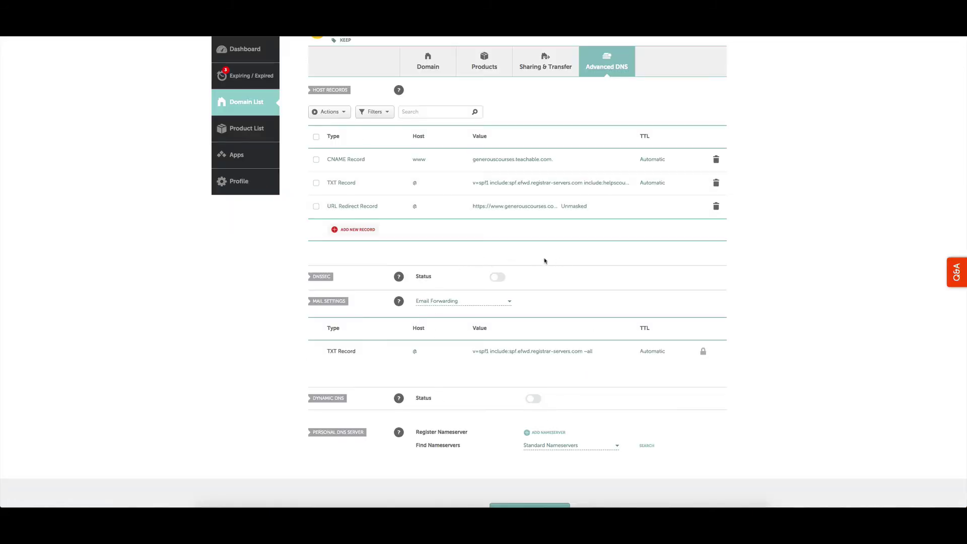
scroll(538, 258, up, 1)
scroll(538, 258, up, 3)
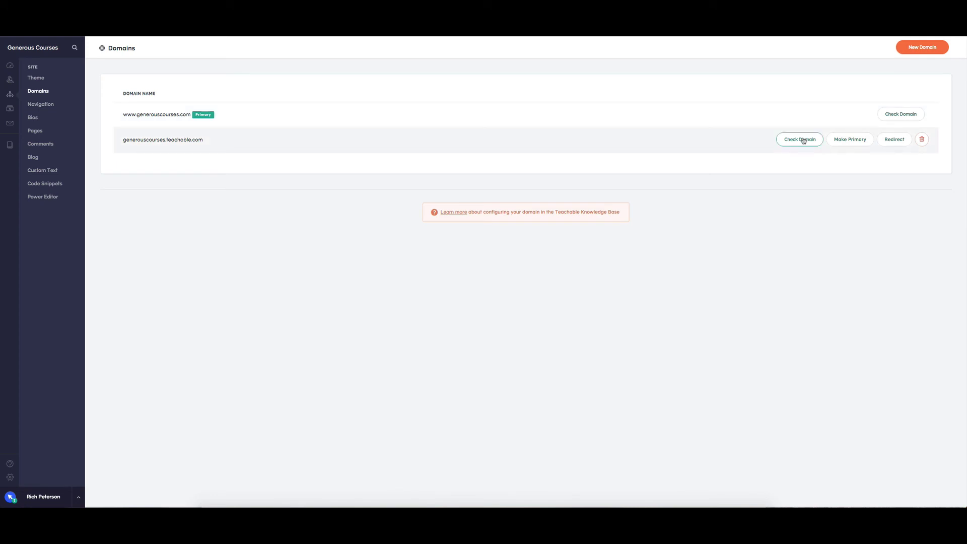
click(894, 115)
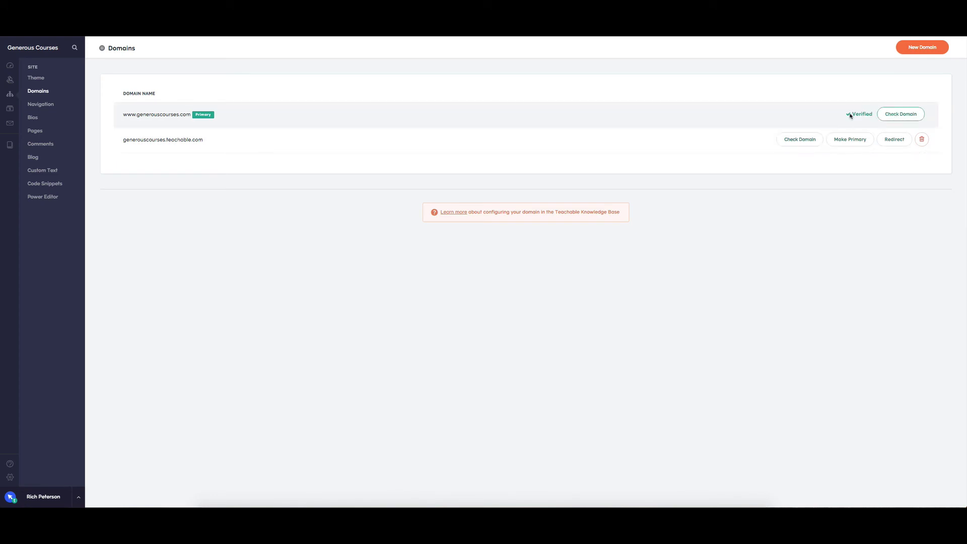